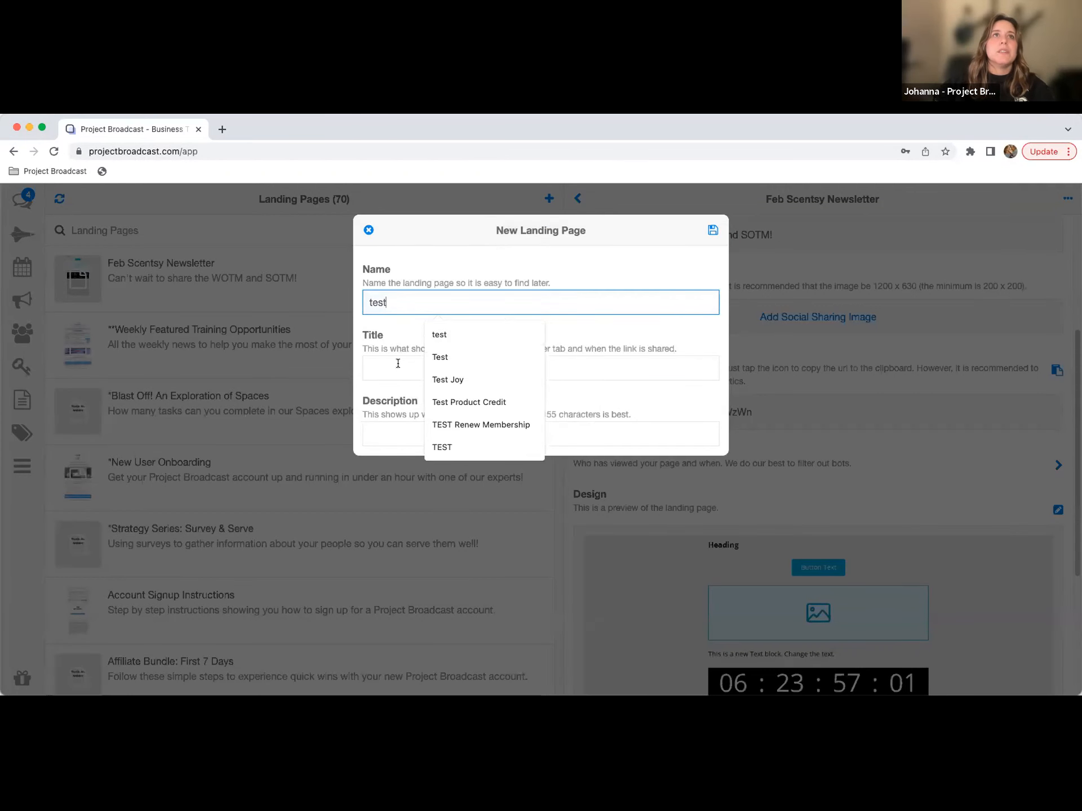
# Step: Enter "test" as the new landing page's title and description, and save the page
pyautogui.press('Tab')
pyautogui.write('test')
pyautogui.click(404, 431)
pyautogui.write('test')
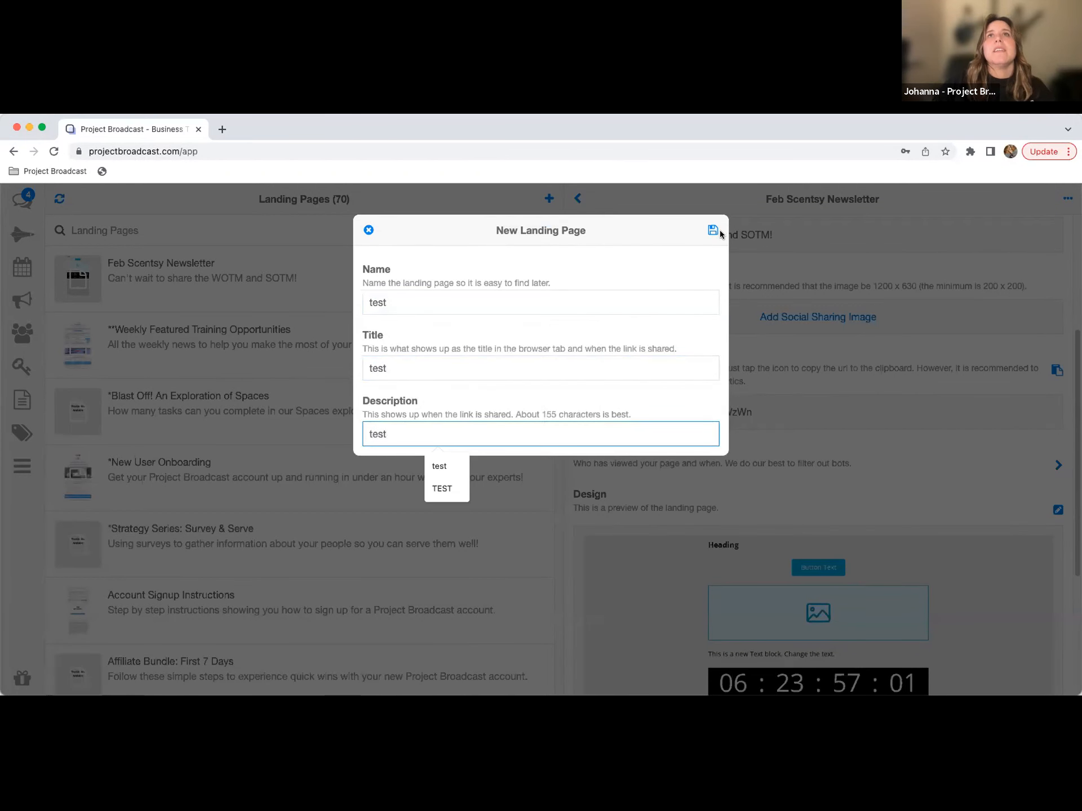
pyautogui.click(713, 230)
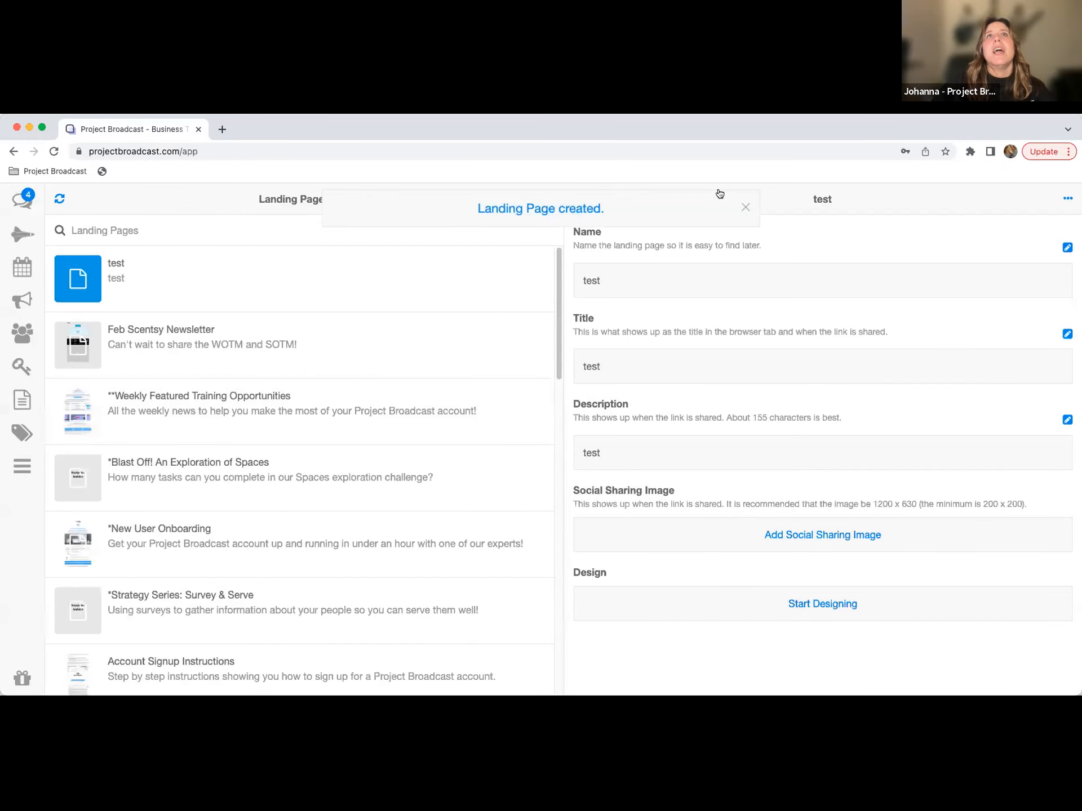
# Step: Start designing the test landing page from the Winter Collection template
pyautogui.click(799, 601)
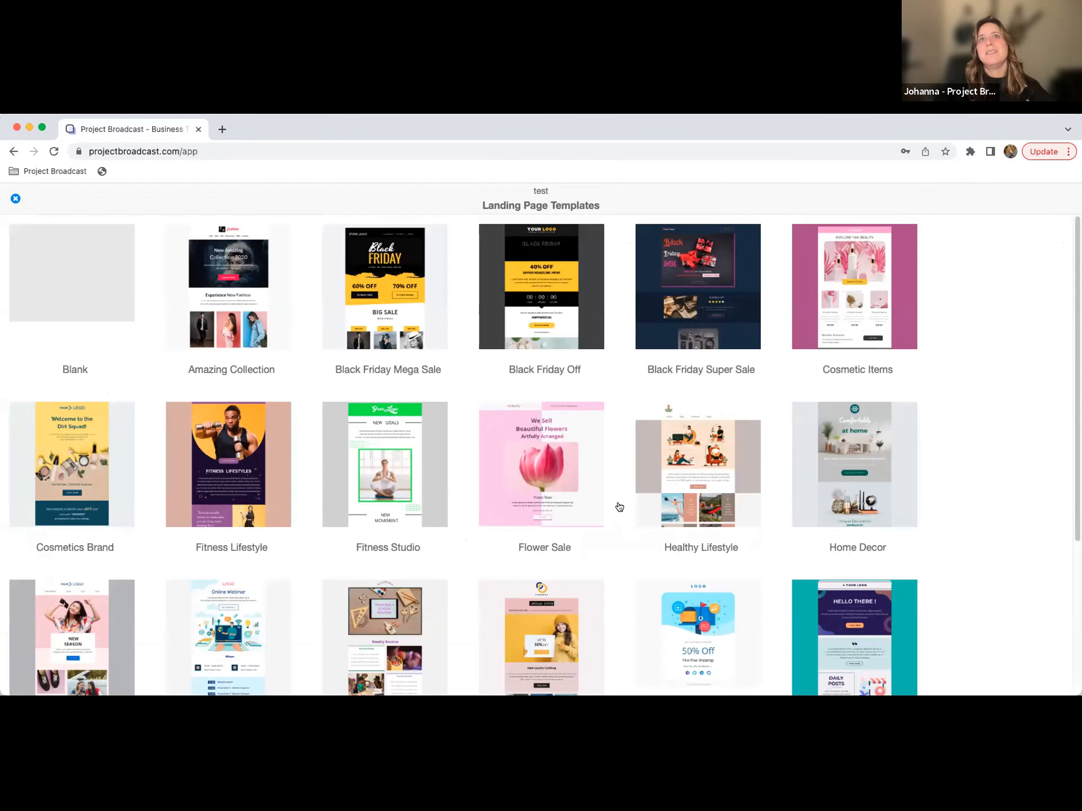
pyautogui.scroll(-4, 617, 507)
pyautogui.scroll(4, 616, 510)
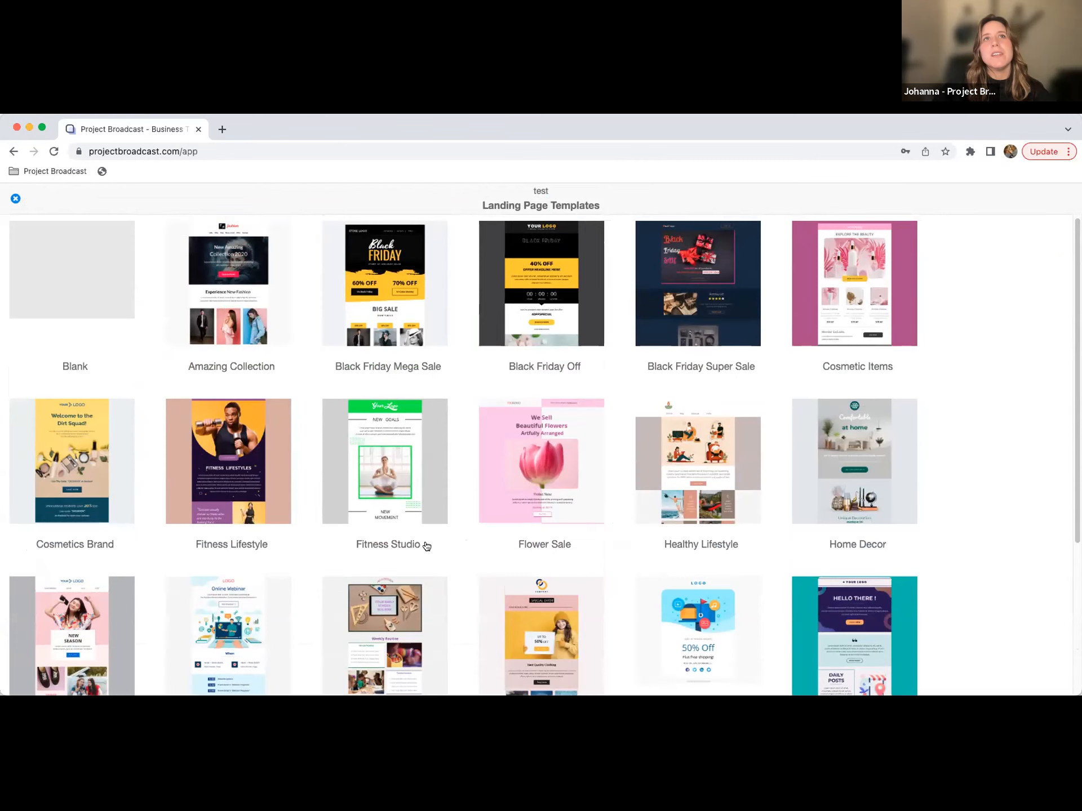
pyautogui.scroll(-2, 740, 514)
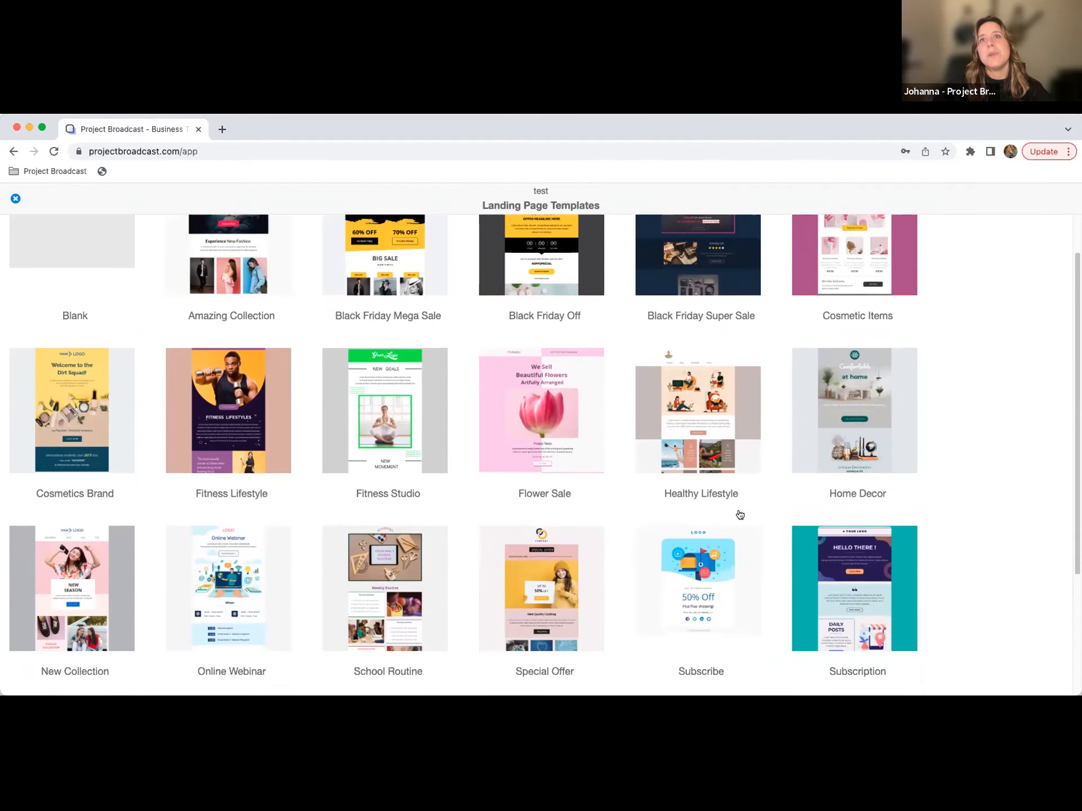
pyautogui.scroll(-2, 739, 514)
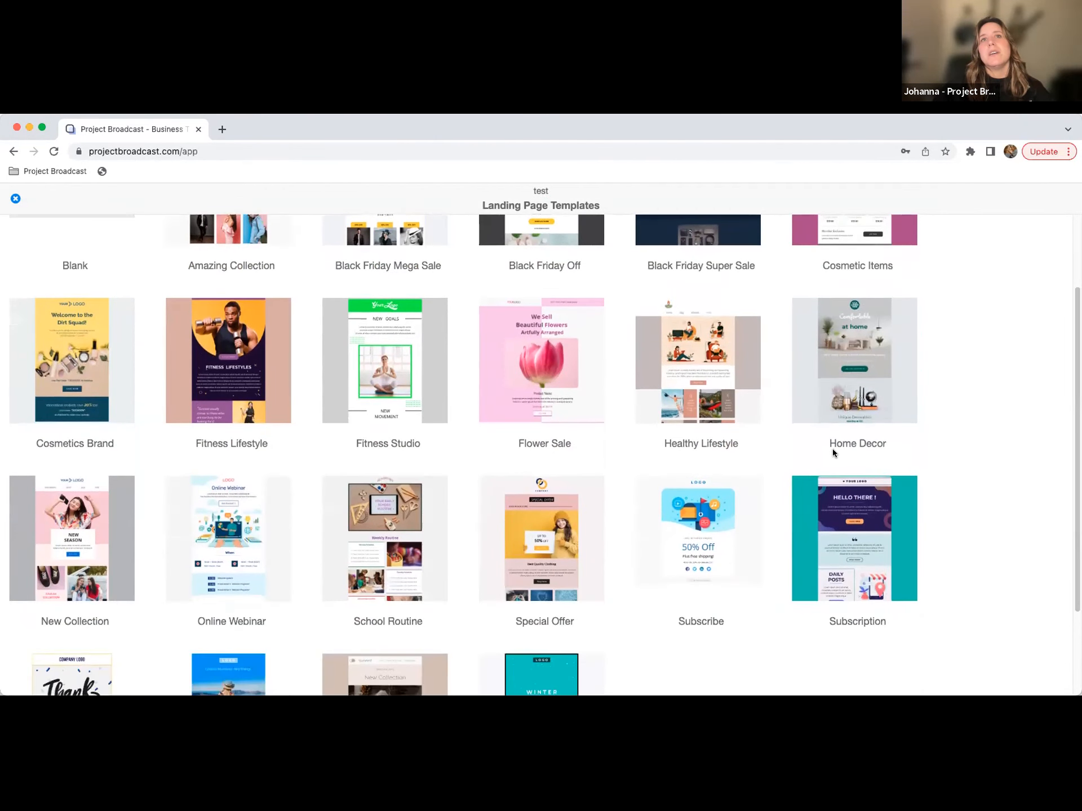
pyautogui.scroll(-5, 833, 448)
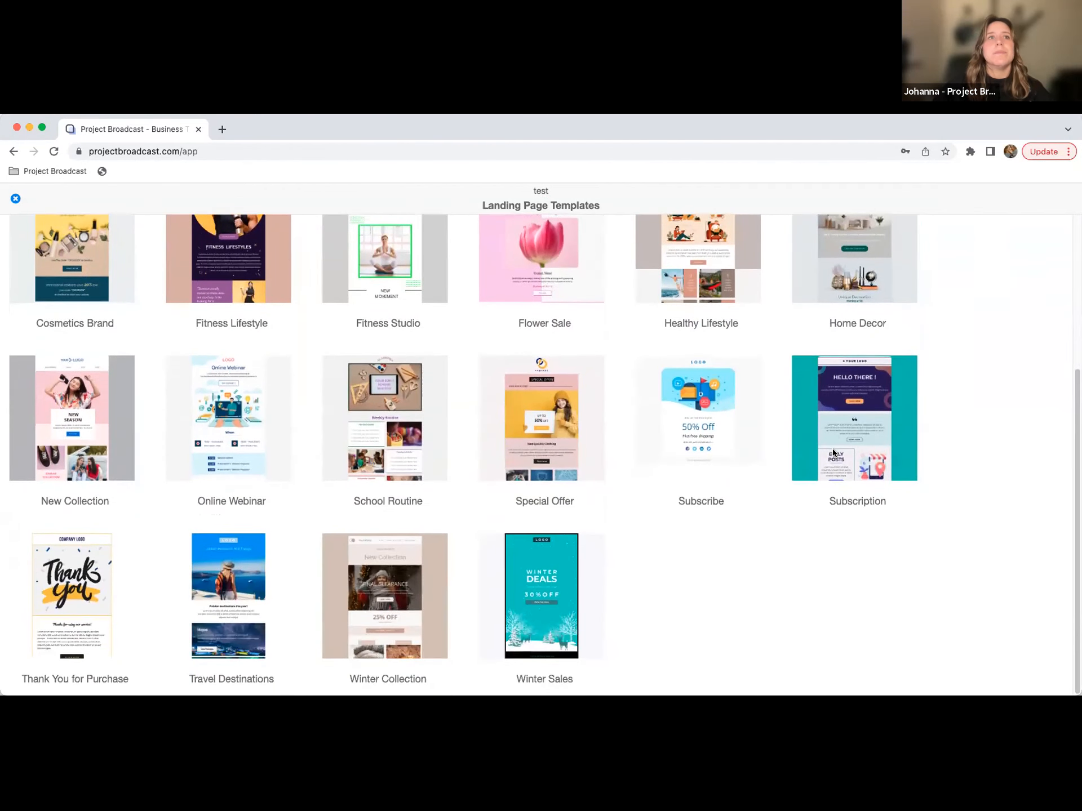
pyautogui.click(404, 589)
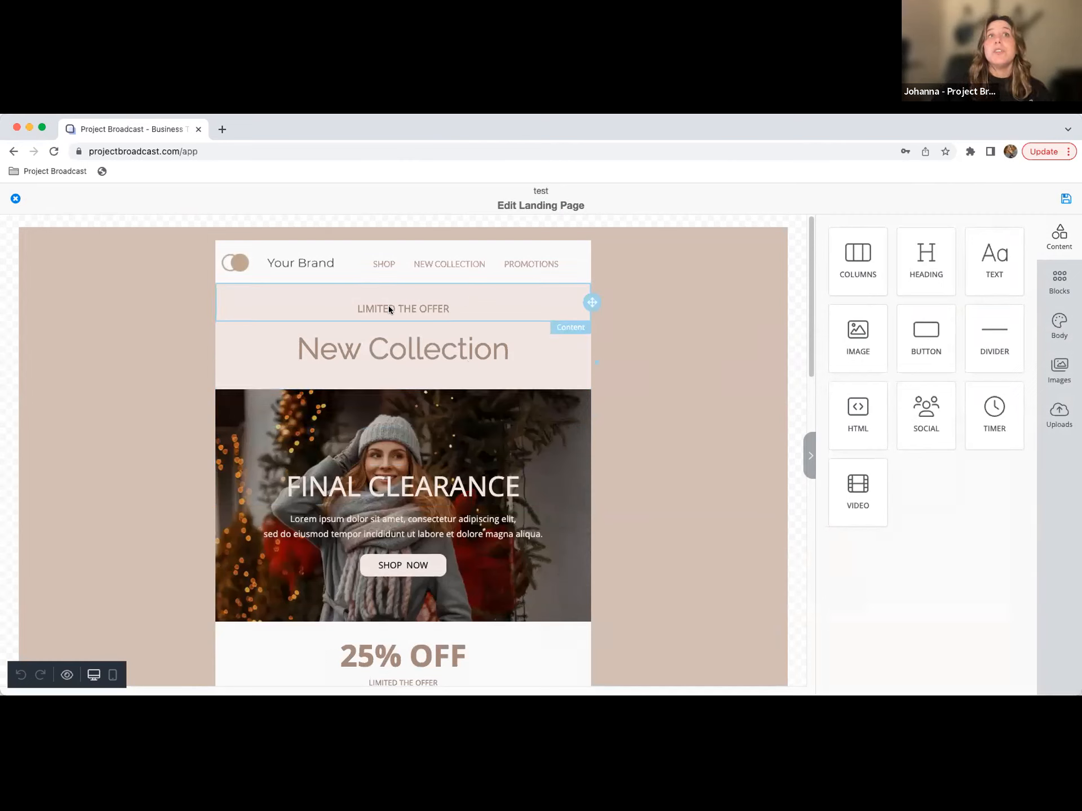
# Step: Inspect the settings of the header menu, the New Collection heading and the SHOP NOW button in the hero section
pyautogui.click(380, 265)
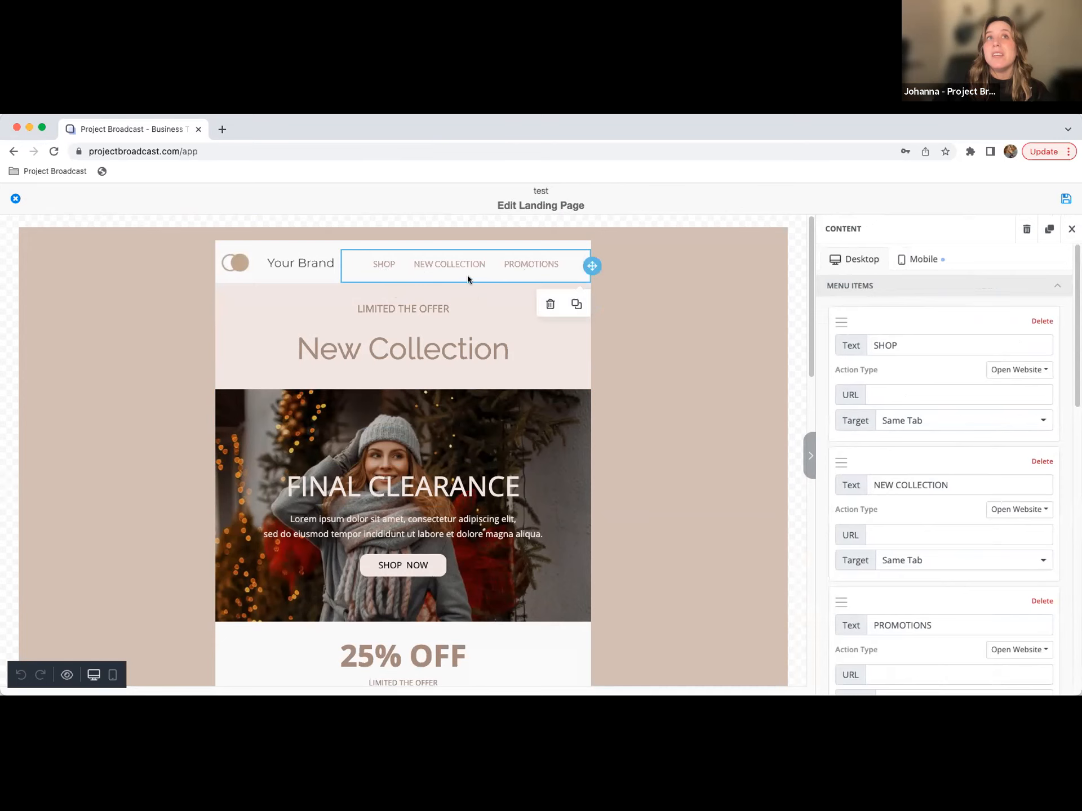
pyautogui.click(401, 342)
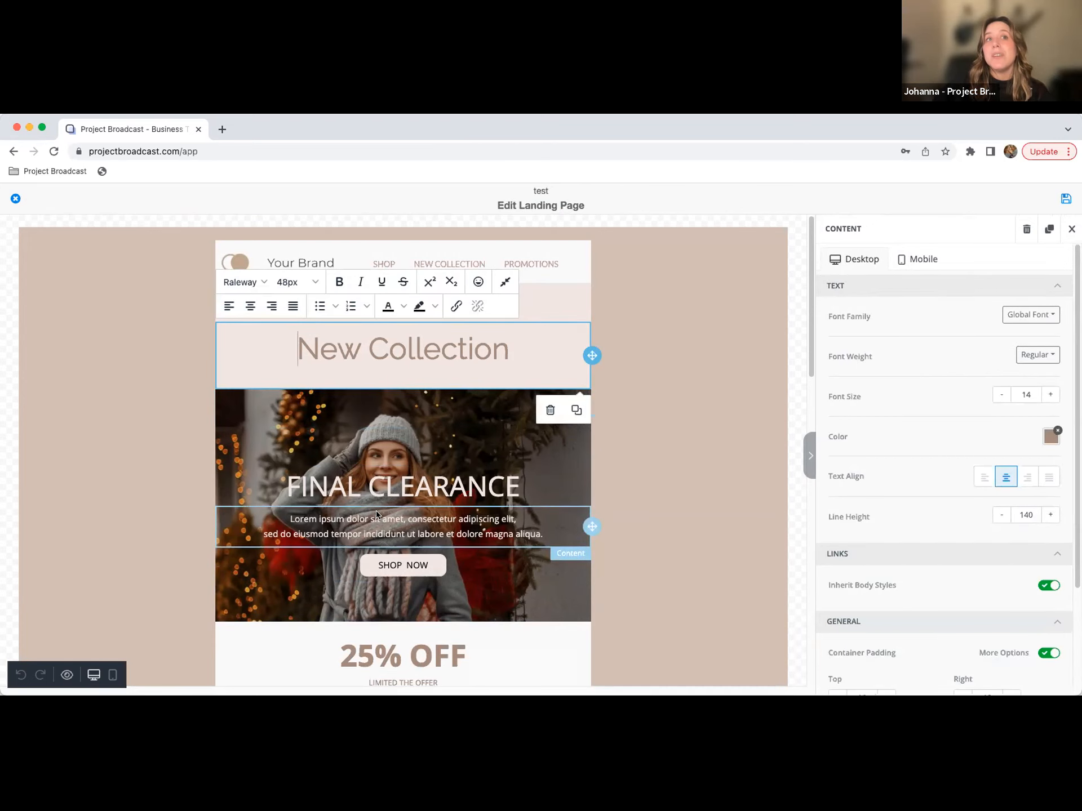
pyautogui.scroll(-2, 383, 507)
pyautogui.click(388, 469)
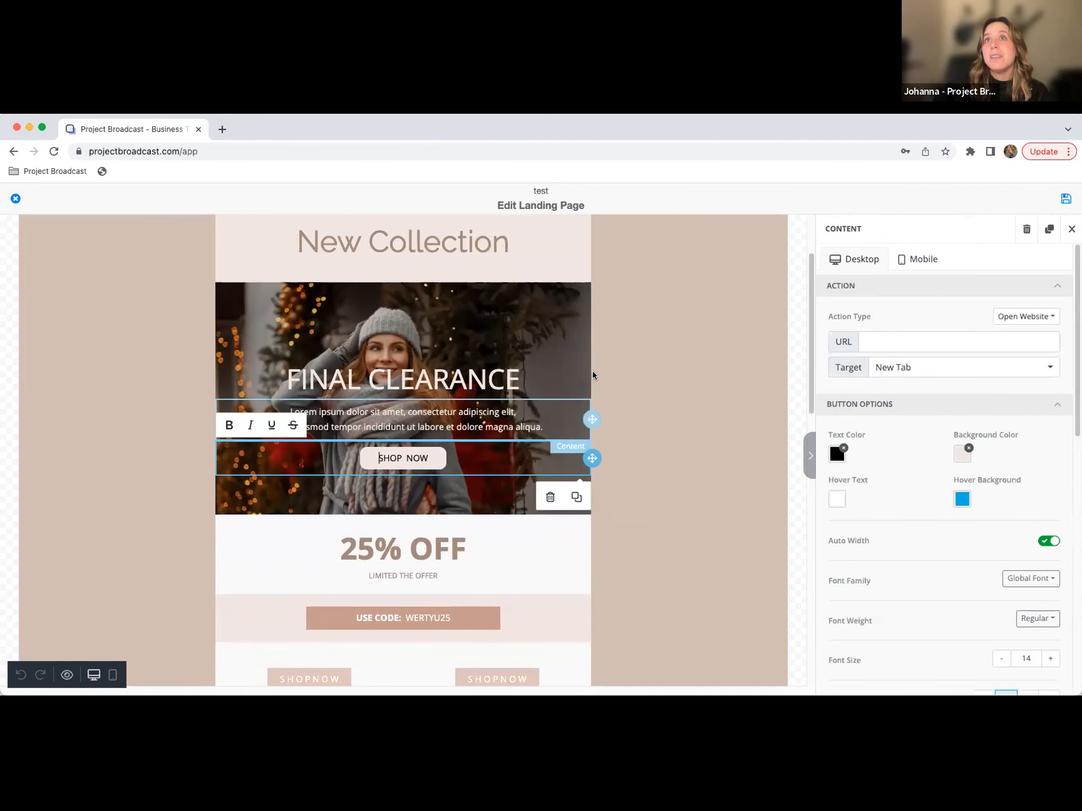
pyautogui.scroll(-2, 397, 495)
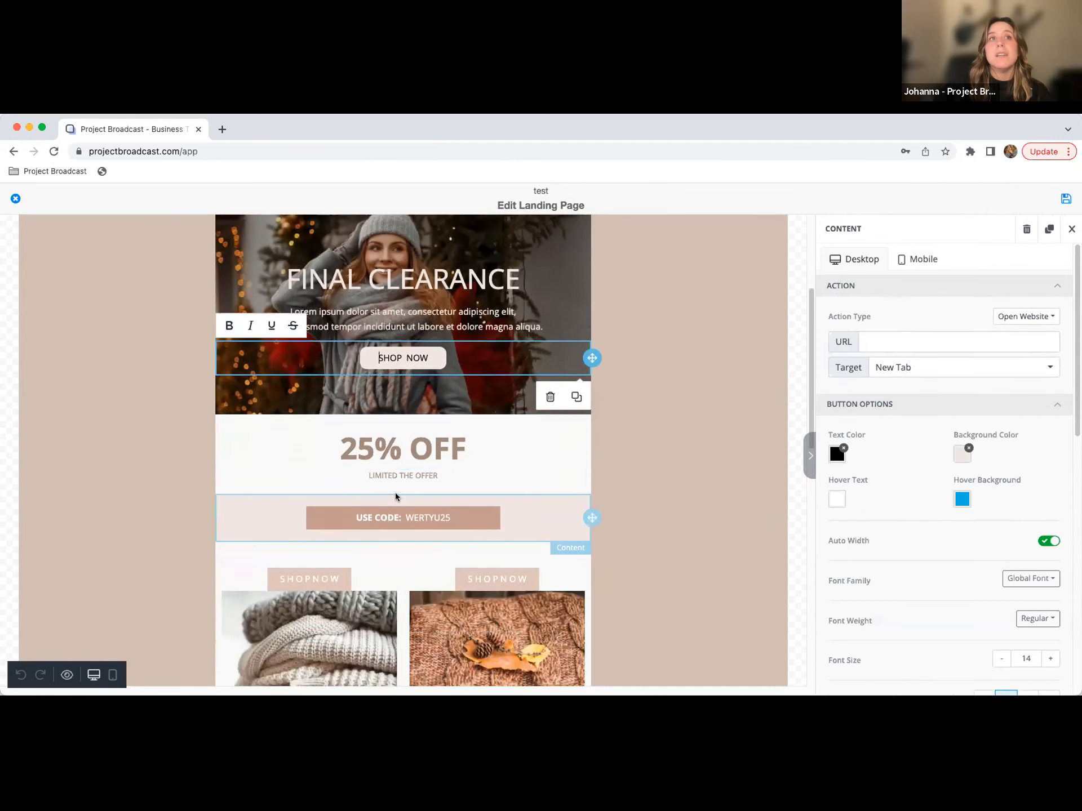
# Step: Inspect the SHOPNOW labels above the first product row and the orange sweater image's settings, including its link options
pyautogui.click(324, 582)
pyautogui.click(485, 580)
pyautogui.click(485, 597)
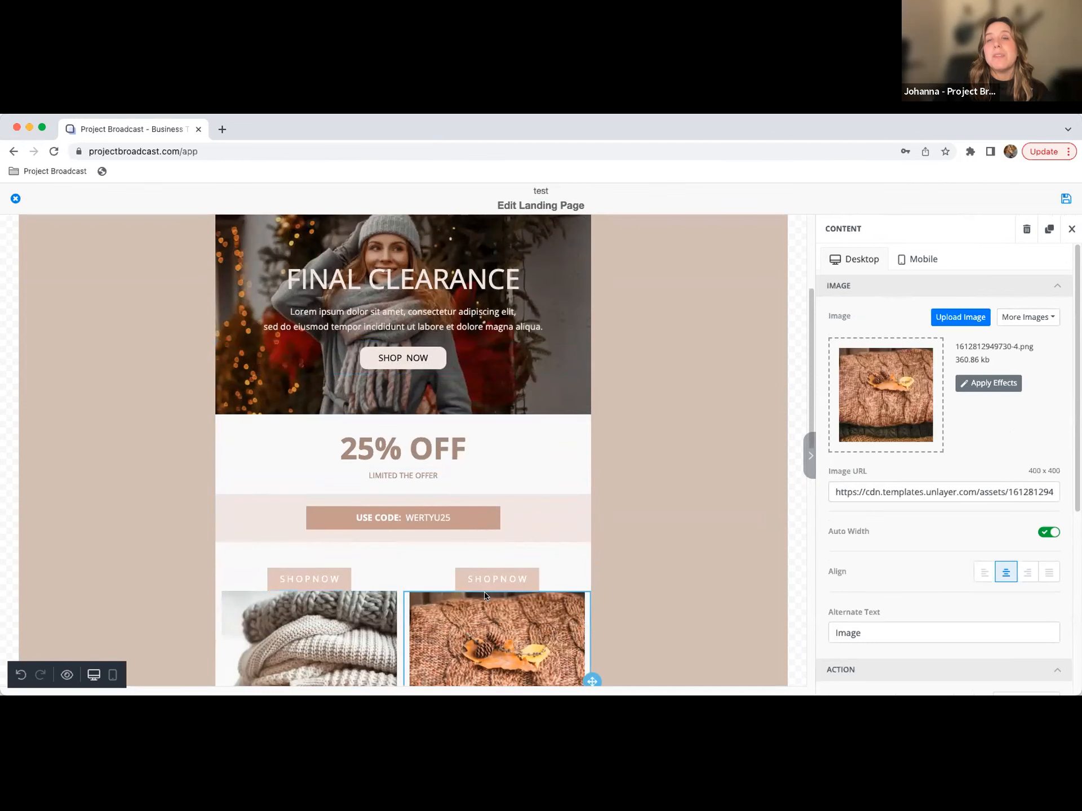
pyautogui.scroll(-1, 499, 632)
pyautogui.scroll(-4, 499, 632)
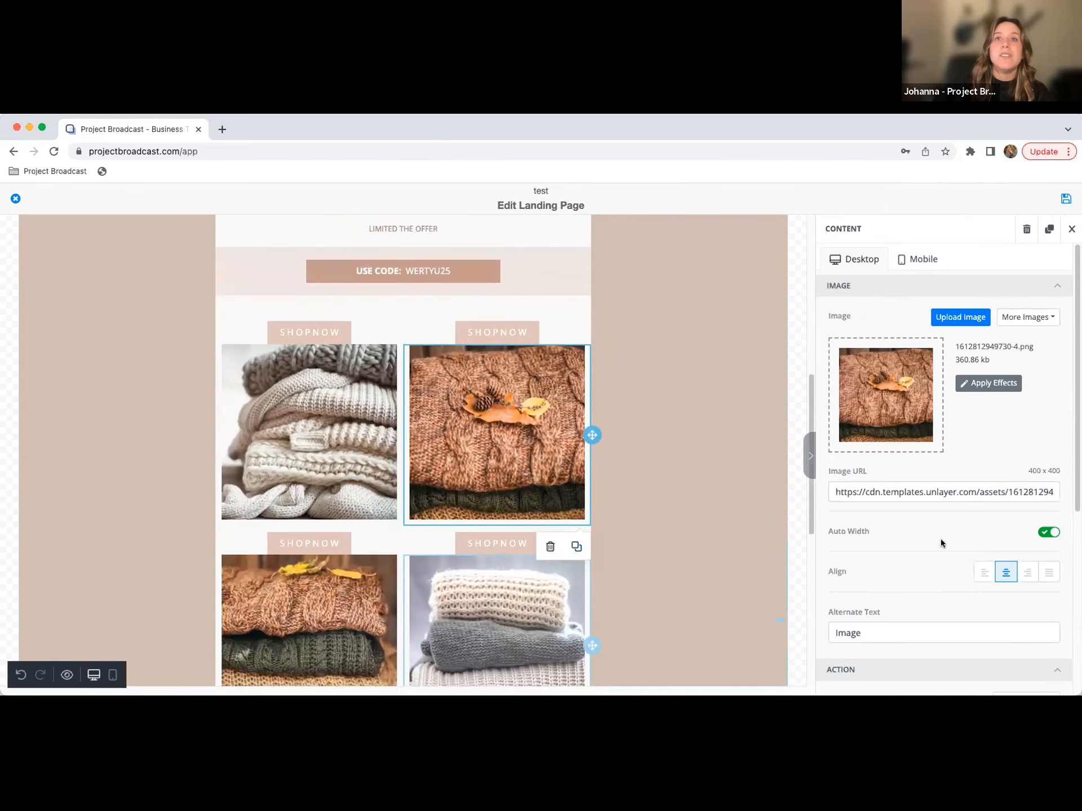
pyautogui.scroll(-2, 944, 539)
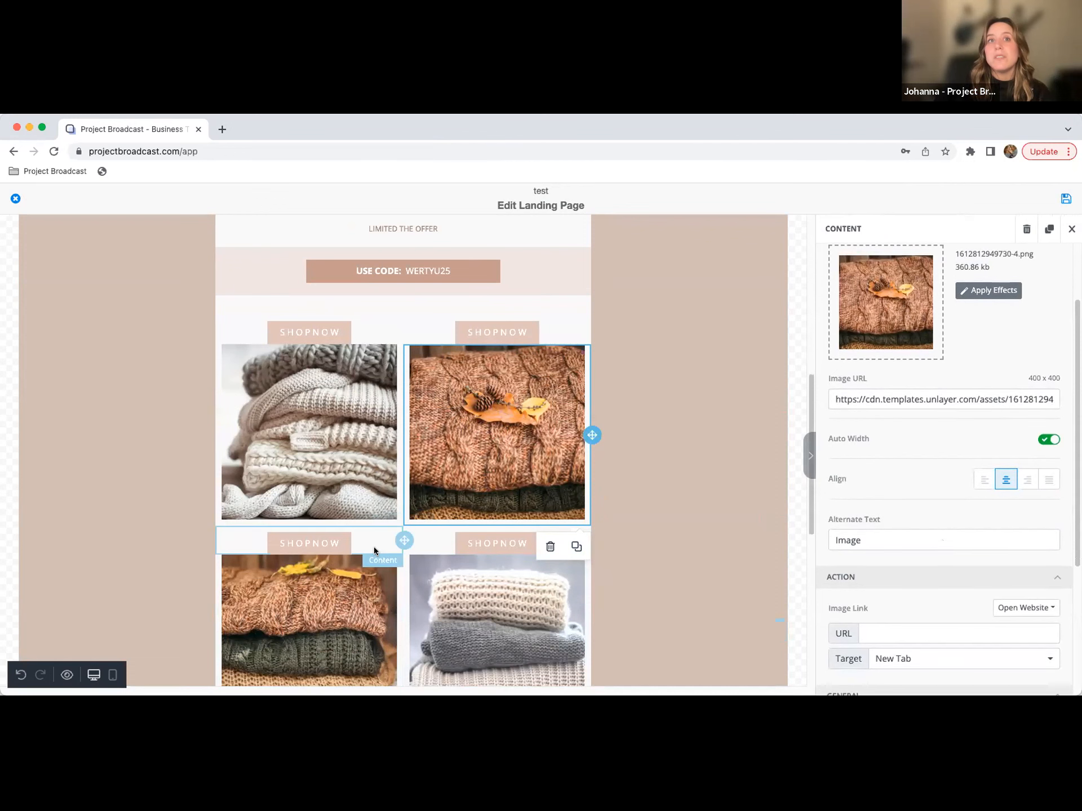
# Step: Review the template through to its footer and inspect the link settings of the members-only discount code button
pyautogui.scroll(-2, 375, 551)
pyautogui.scroll(-6, 374, 551)
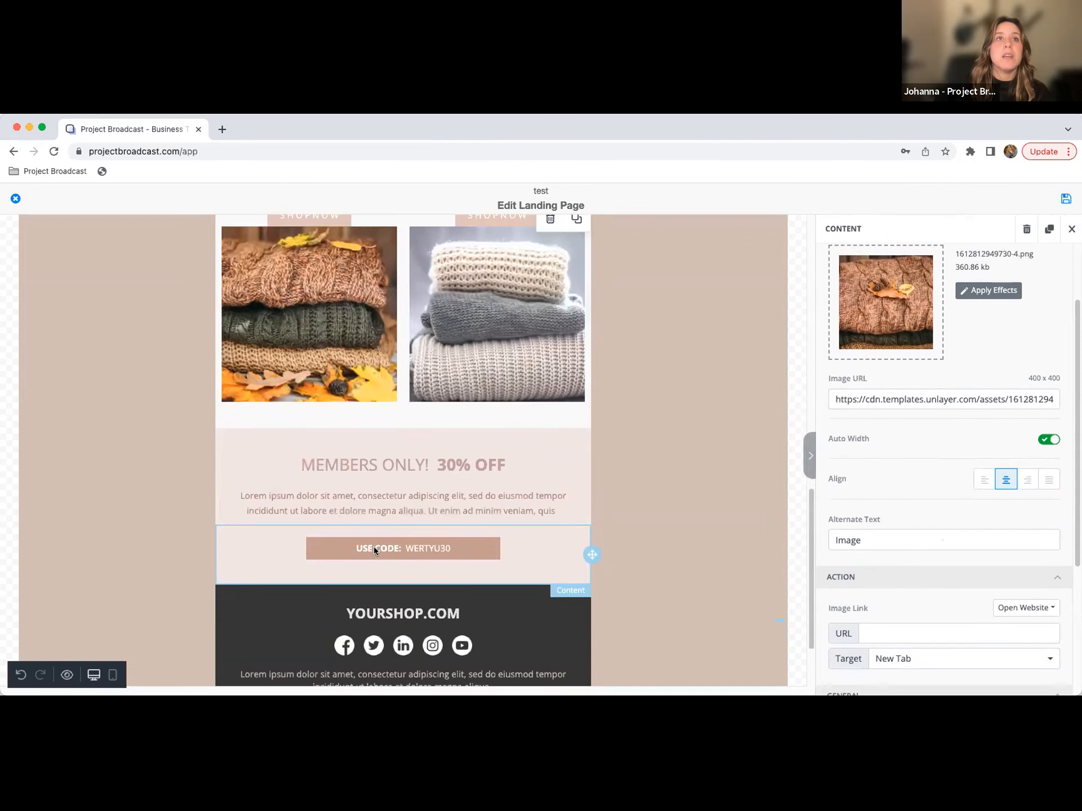
pyautogui.scroll(13, 518, 583)
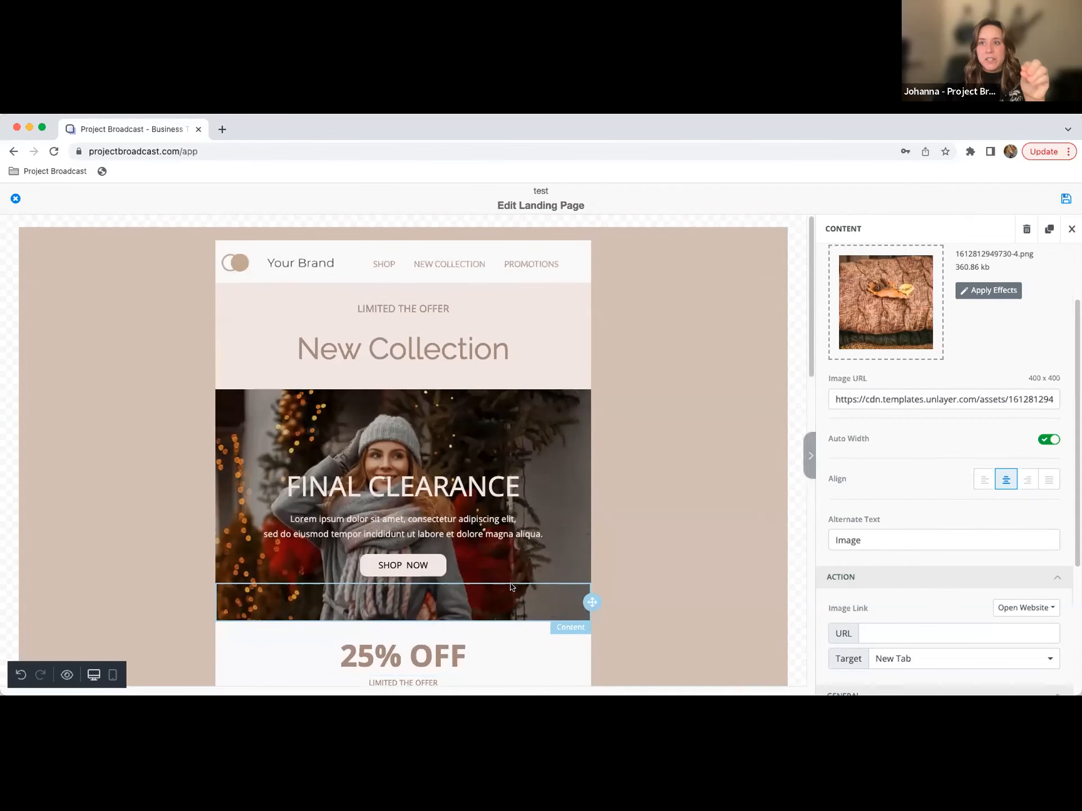
pyautogui.scroll(-12, 511, 585)
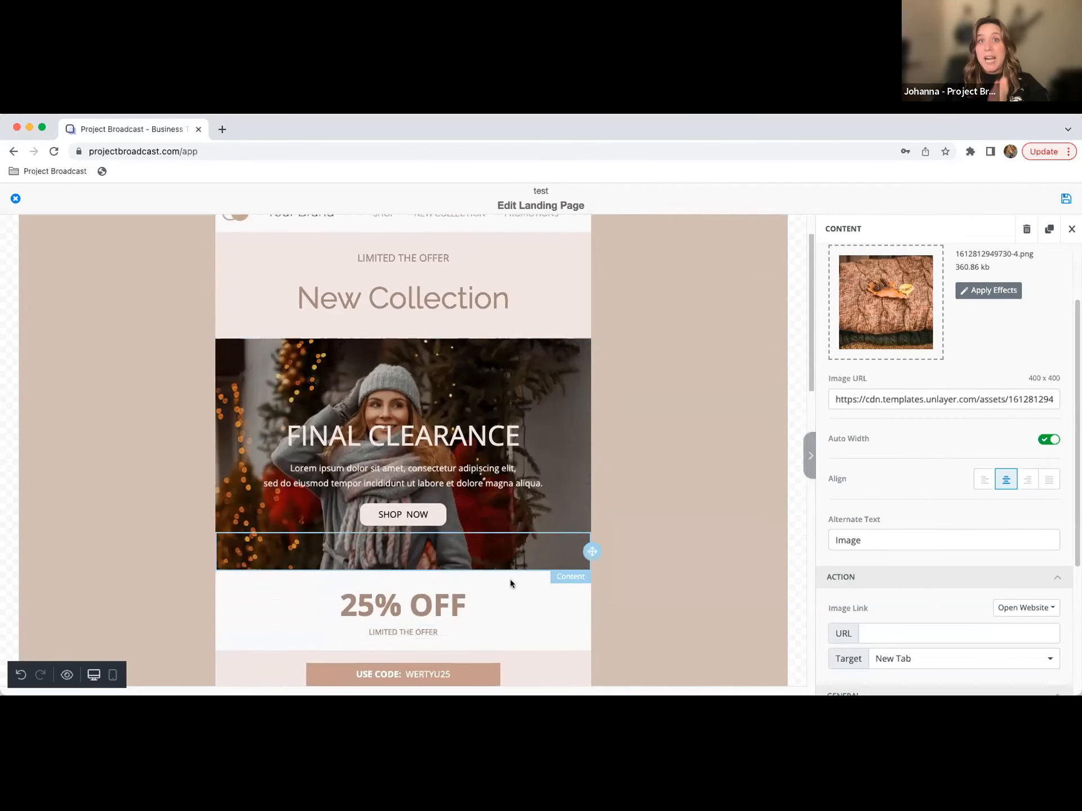
pyautogui.scroll(-3, 511, 584)
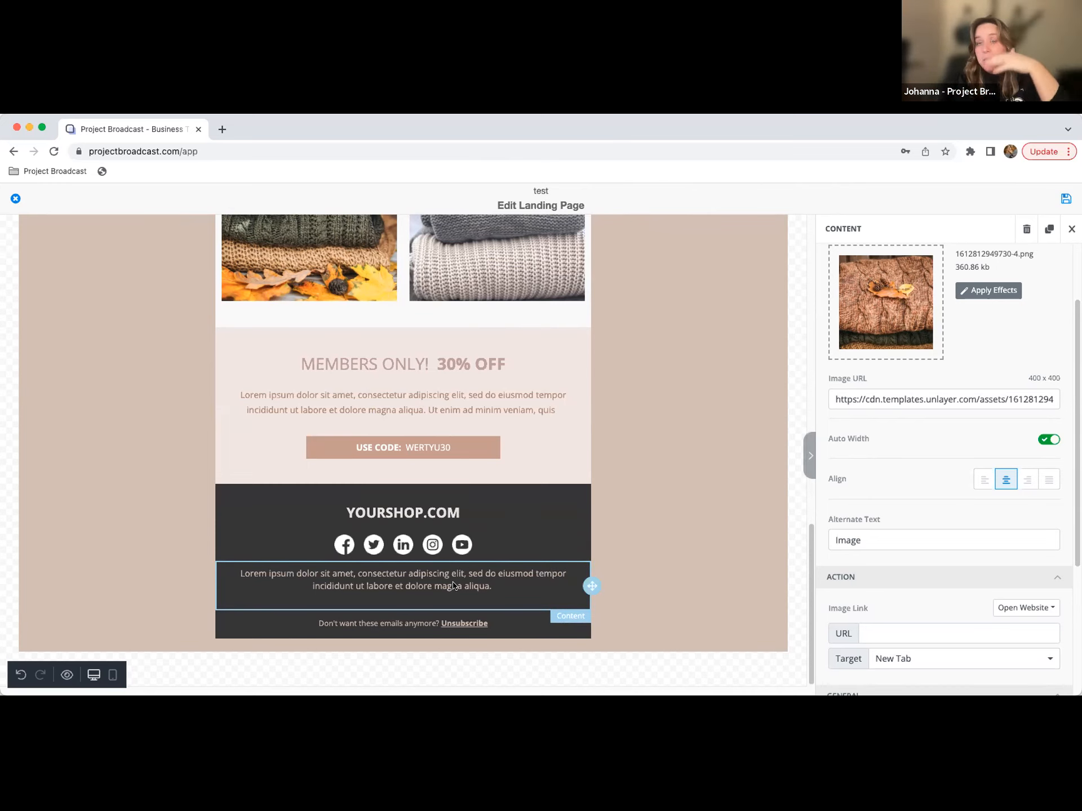
pyautogui.scroll(3, 428, 564)
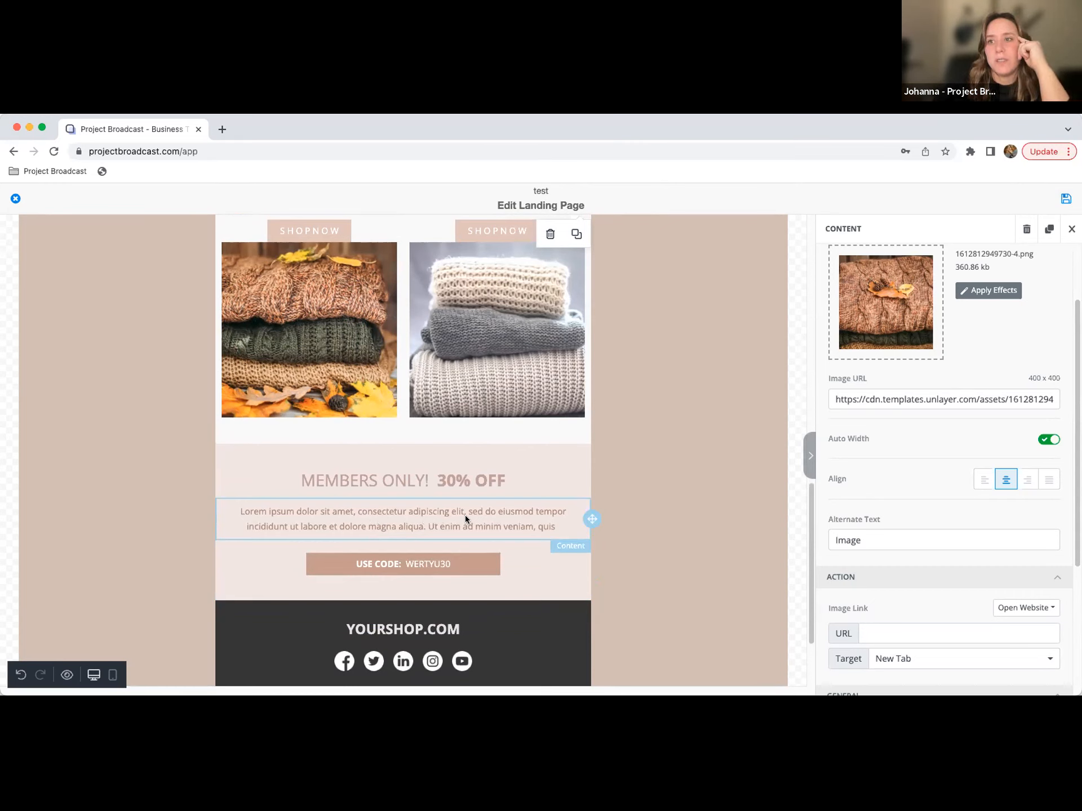
pyautogui.click(412, 564)
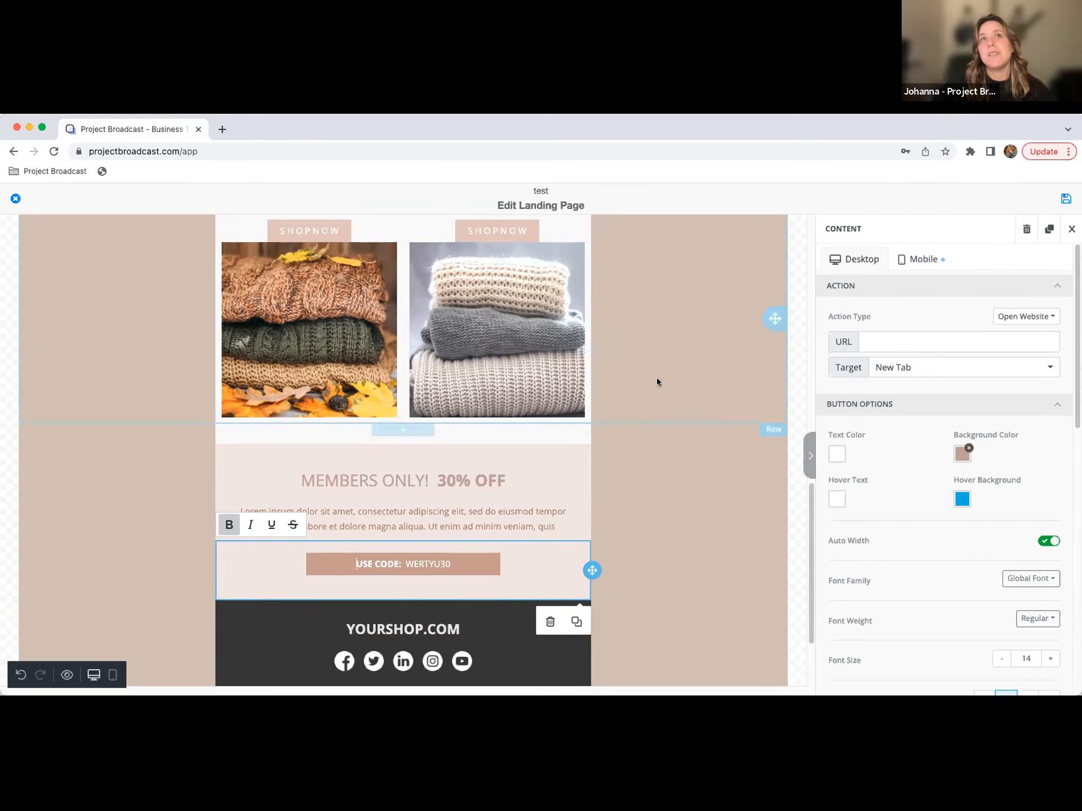
# Step: Check the header menu's item and link settings, and look over the sections down to the product images
pyautogui.scroll(10, 512, 450)
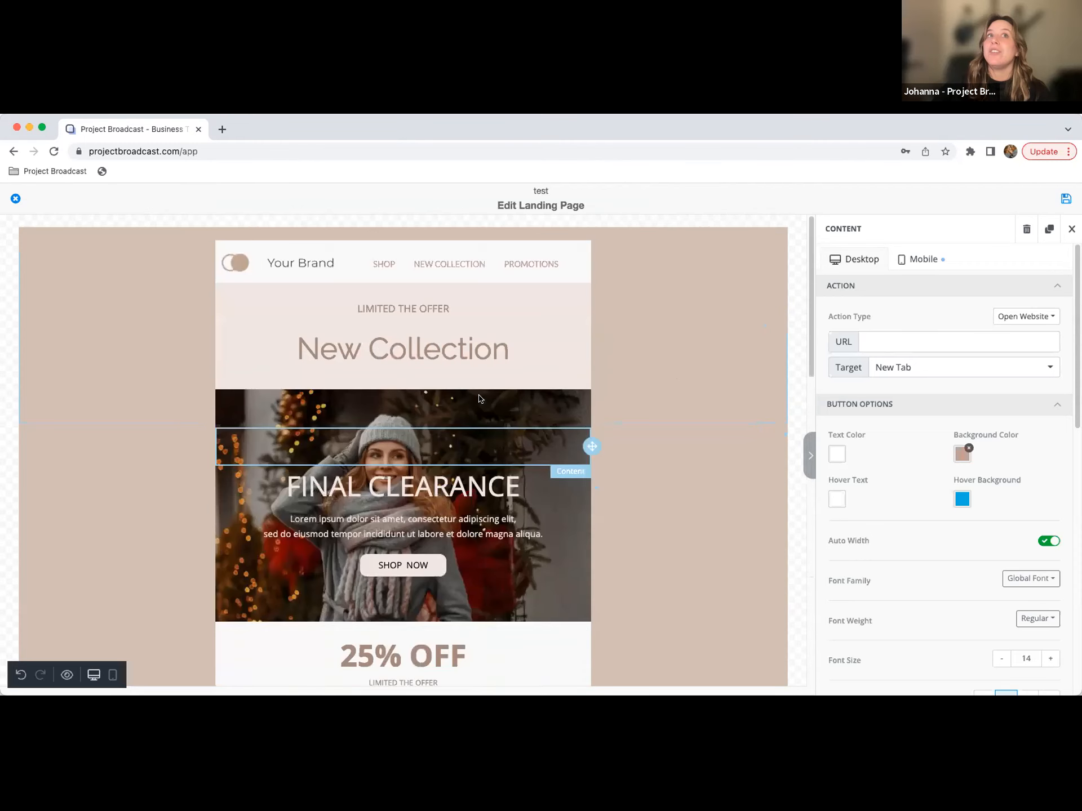
pyautogui.click(441, 279)
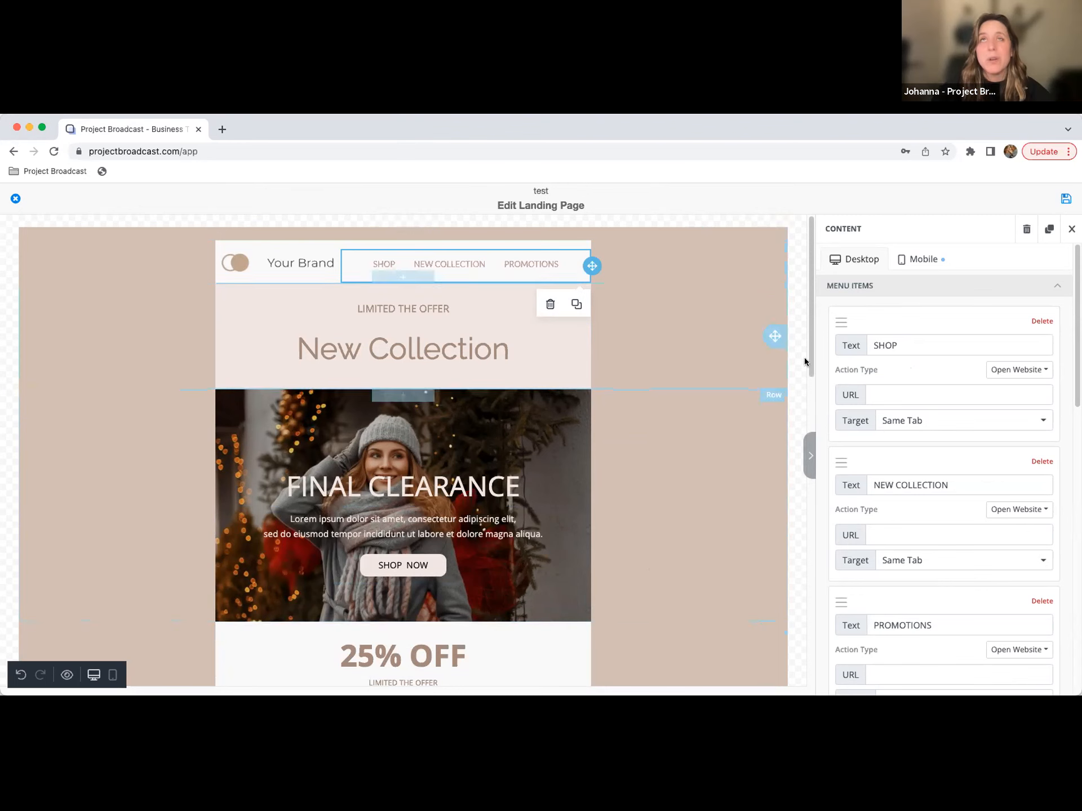
pyautogui.scroll(-3, 351, 341)
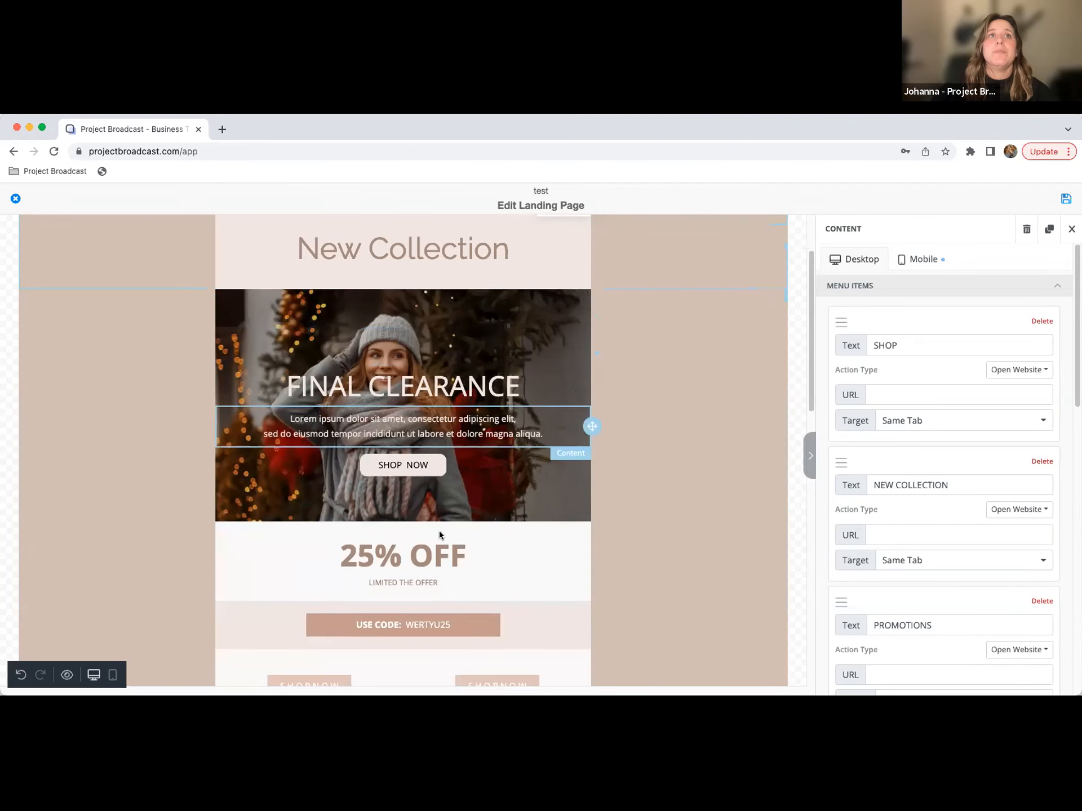
pyautogui.scroll(-8, 410, 591)
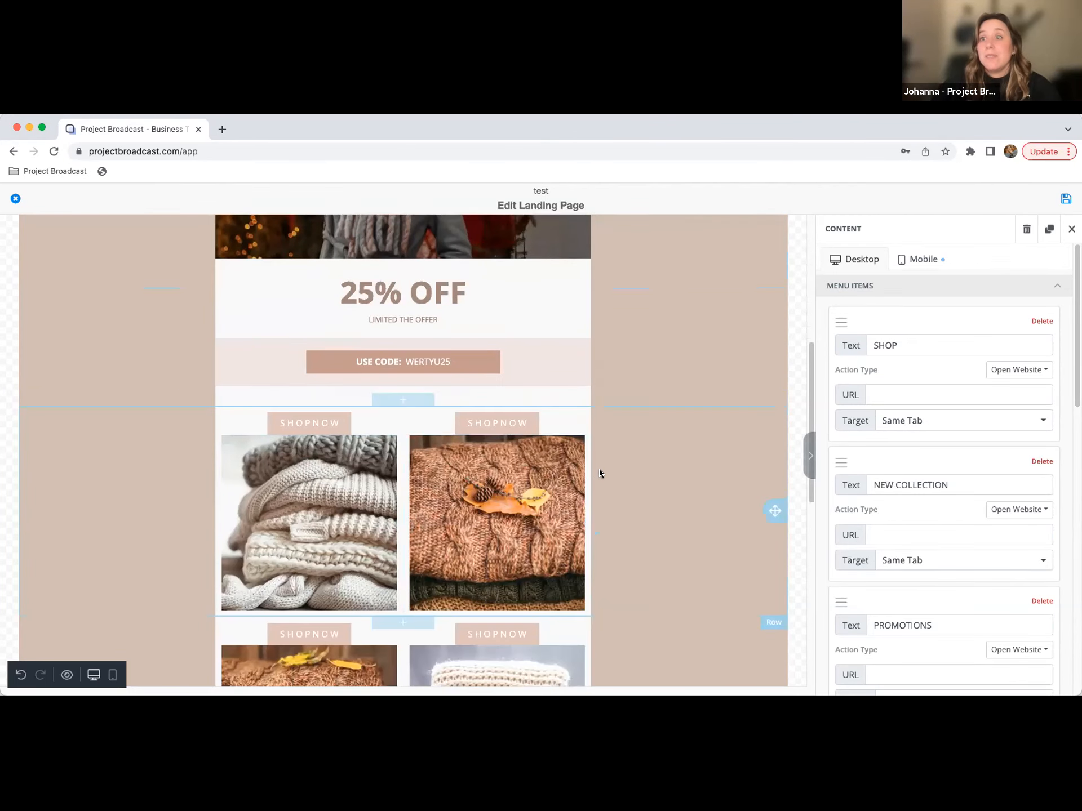
pyautogui.scroll(11, 132, 578)
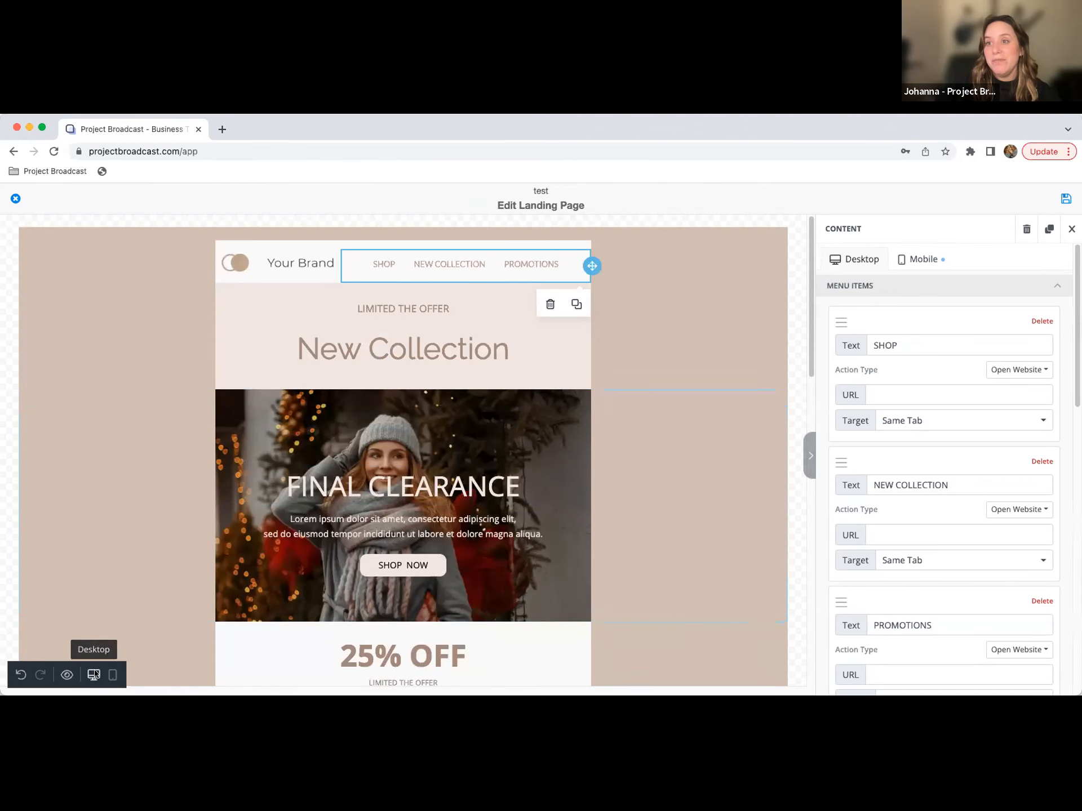
# Step: Switch the editor to the mobile layout and review how the whole page is arranged, from header menu to footer
pyautogui.click(113, 675)
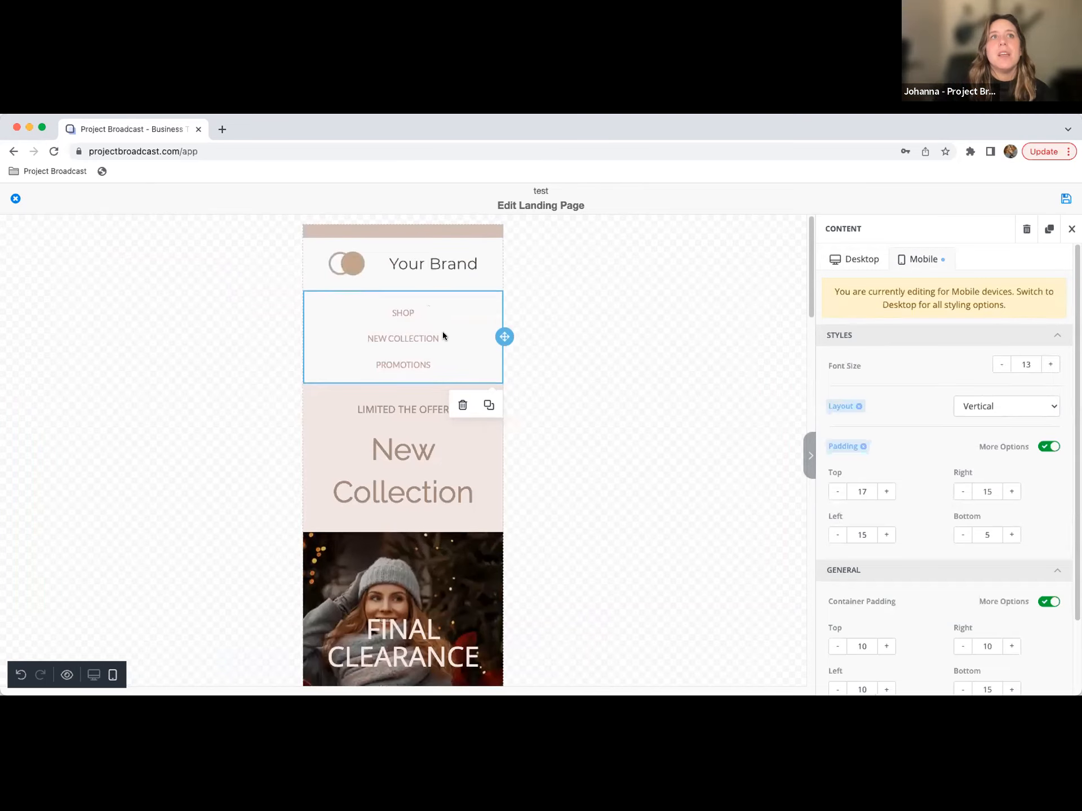
pyautogui.scroll(-3, 442, 338)
pyautogui.scroll(3, 432, 316)
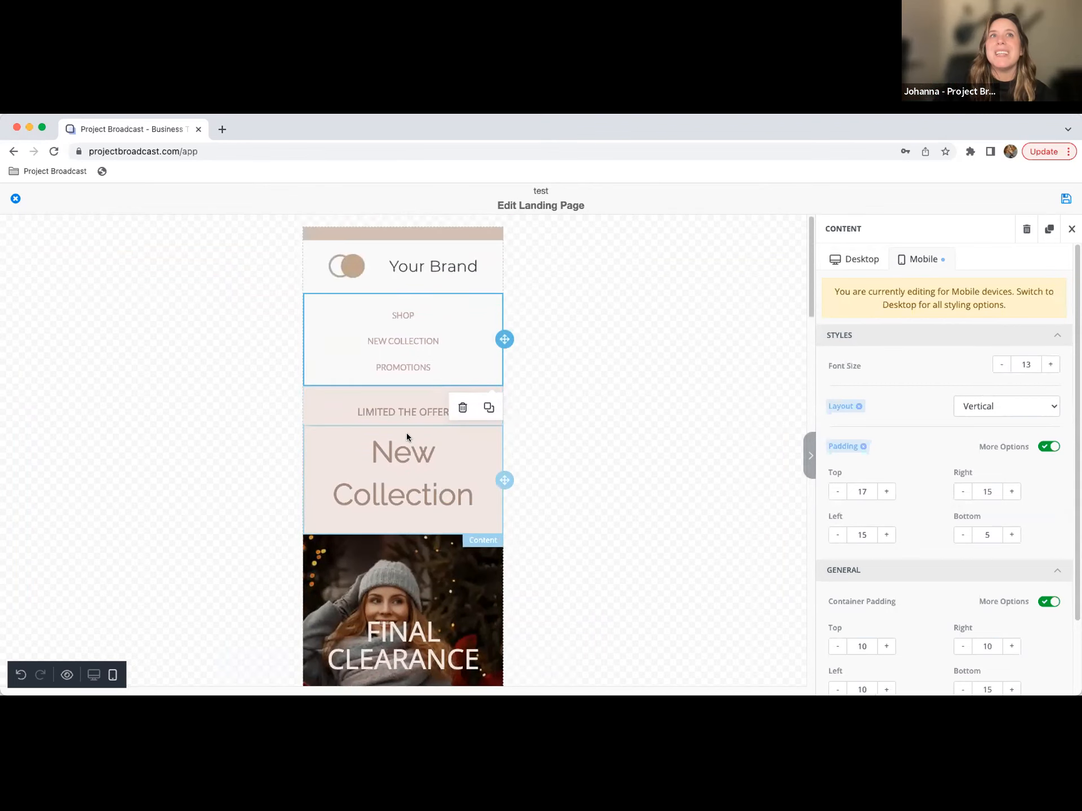
pyautogui.scroll(-10, 407, 437)
pyautogui.scroll(-15, 407, 440)
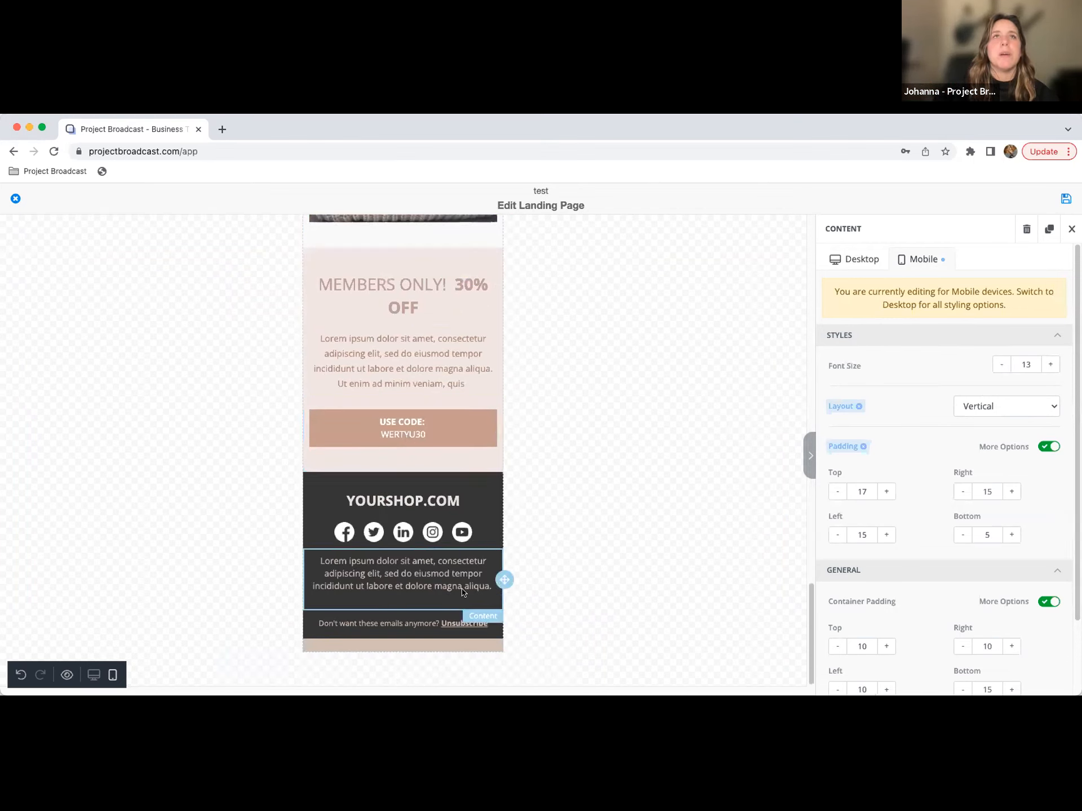
pyautogui.scroll(20, 562, 569)
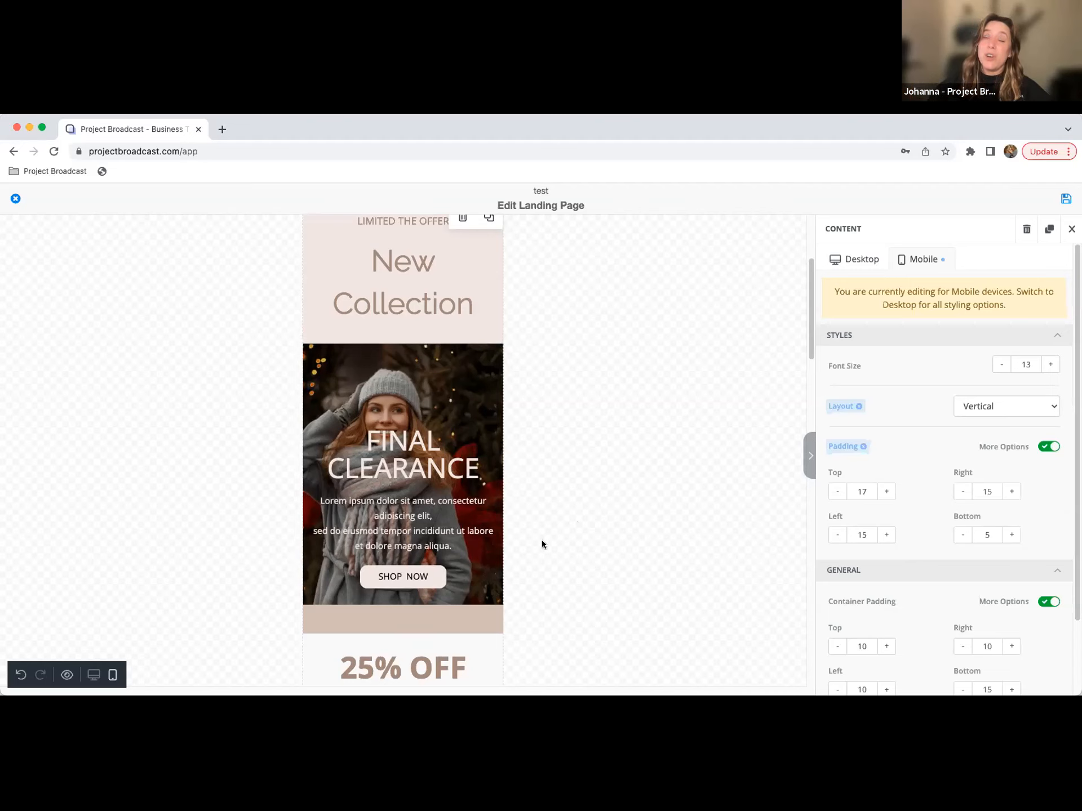
pyautogui.scroll(-3, 572, 522)
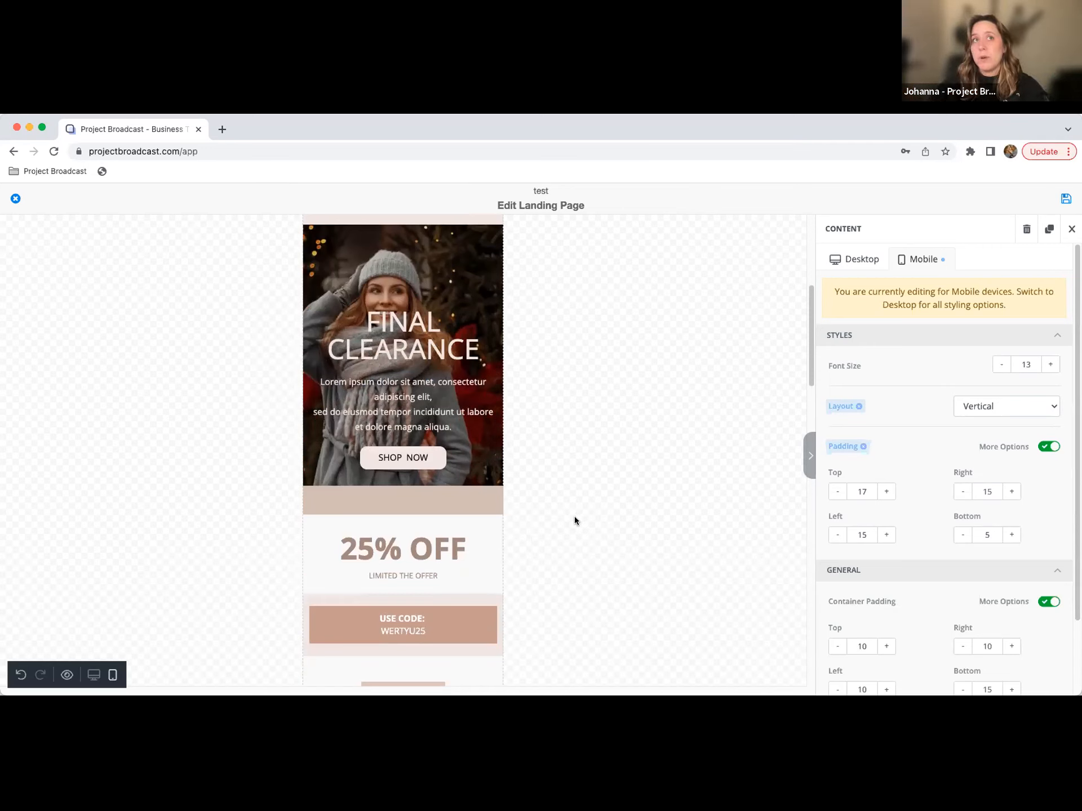
pyautogui.scroll(-3, 578, 519)
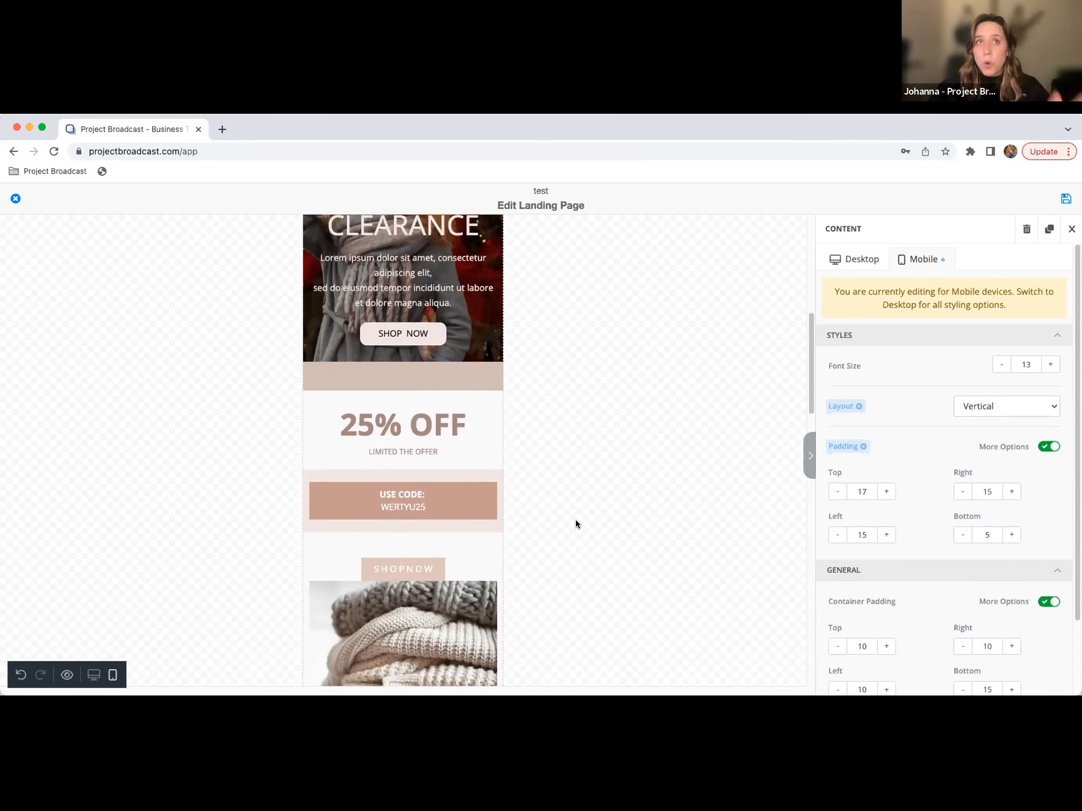